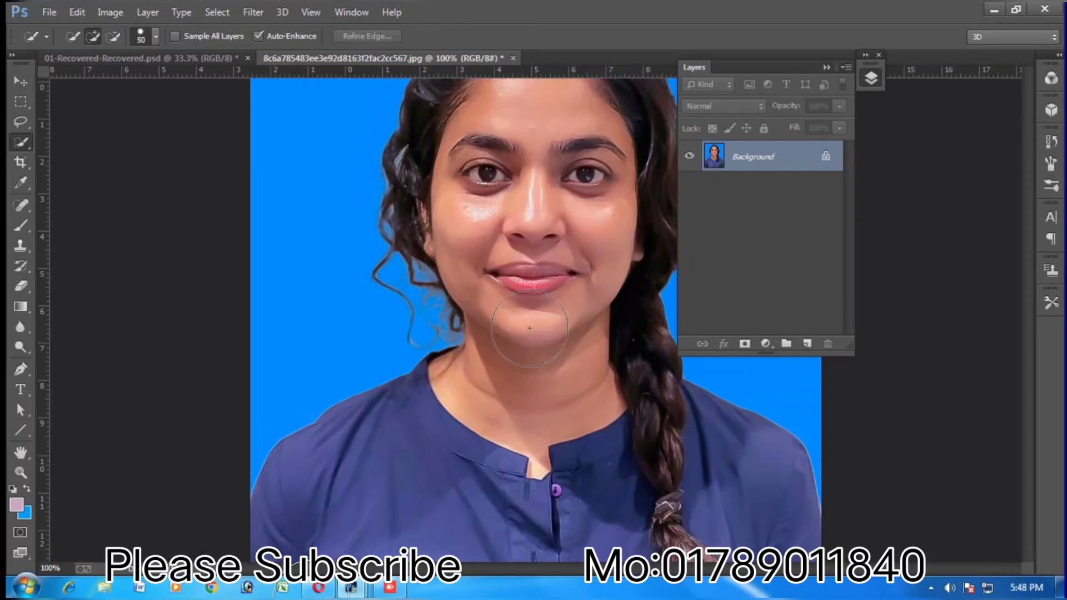
# - Get the Brush tool ready over the face with a soft round 40 px tip
pyautogui.hotkey('ctrl', '+')
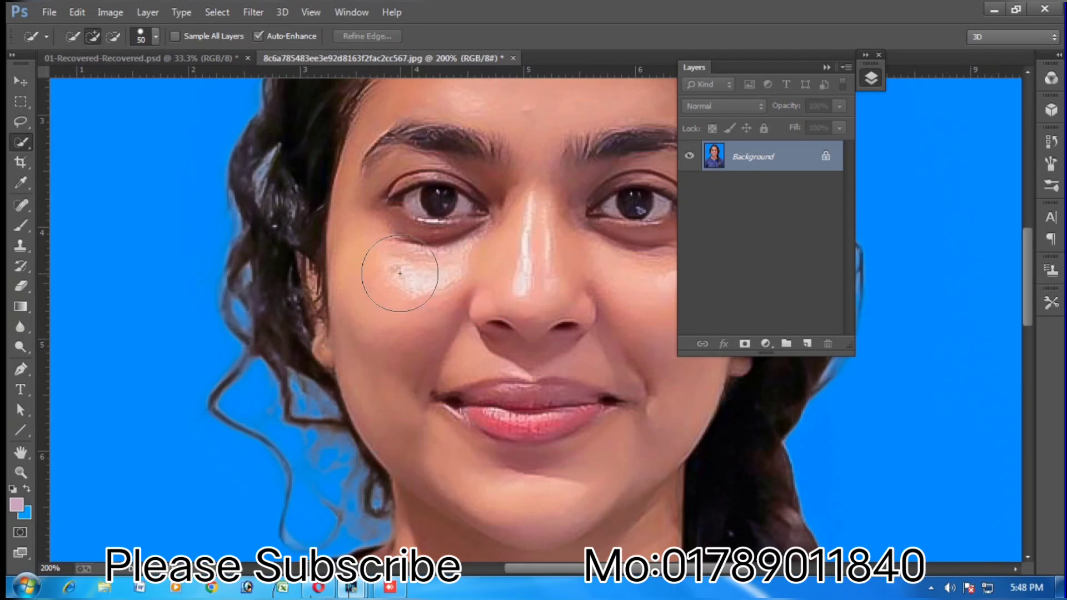
pyautogui.scroll(2, 397, 274)
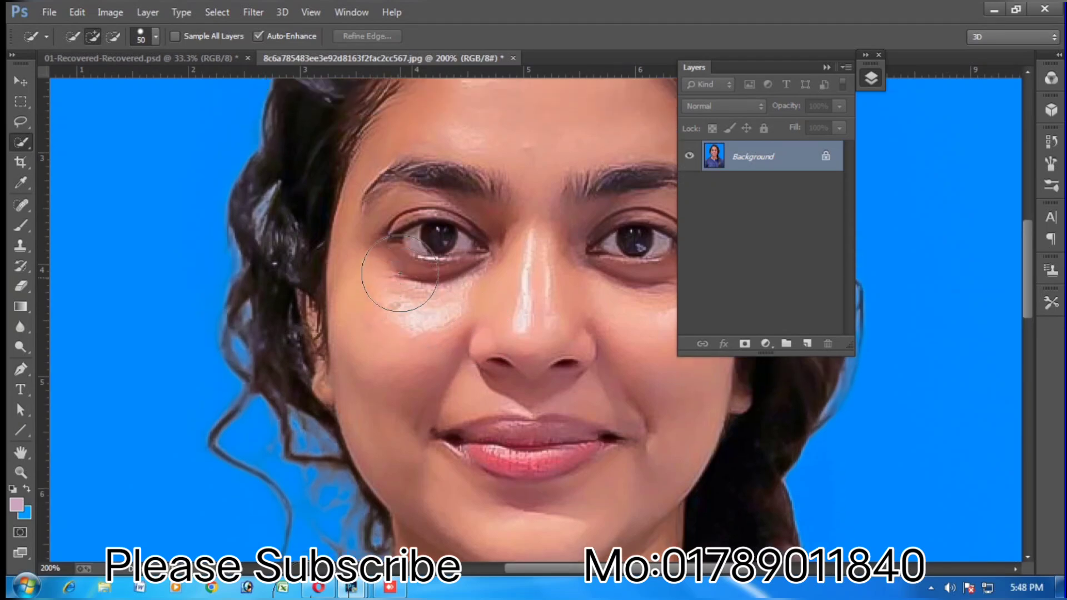
pyautogui.click(20, 227)
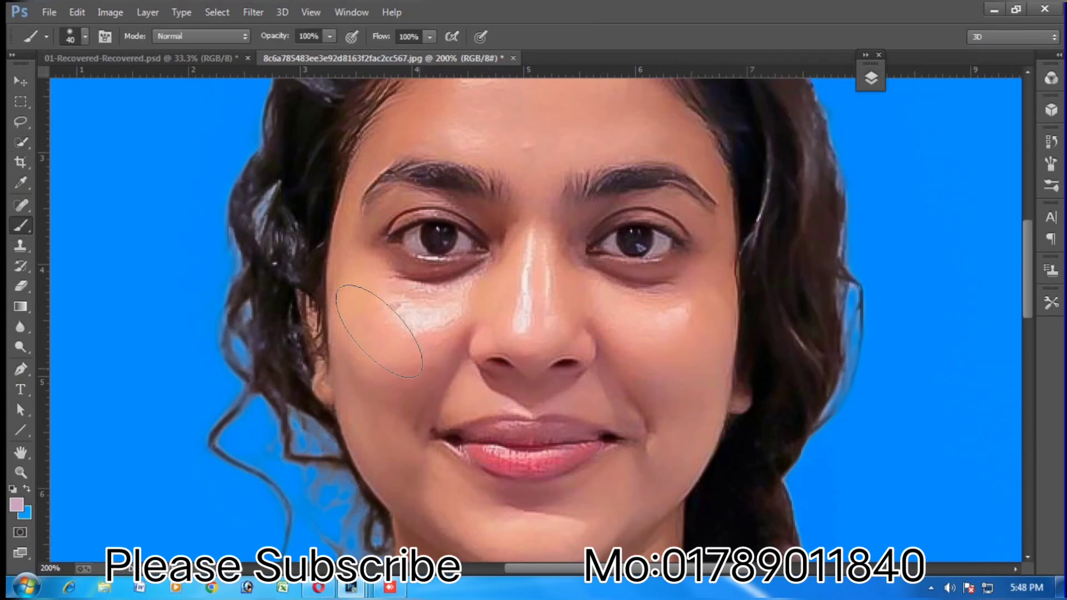
pyautogui.click(85, 37)
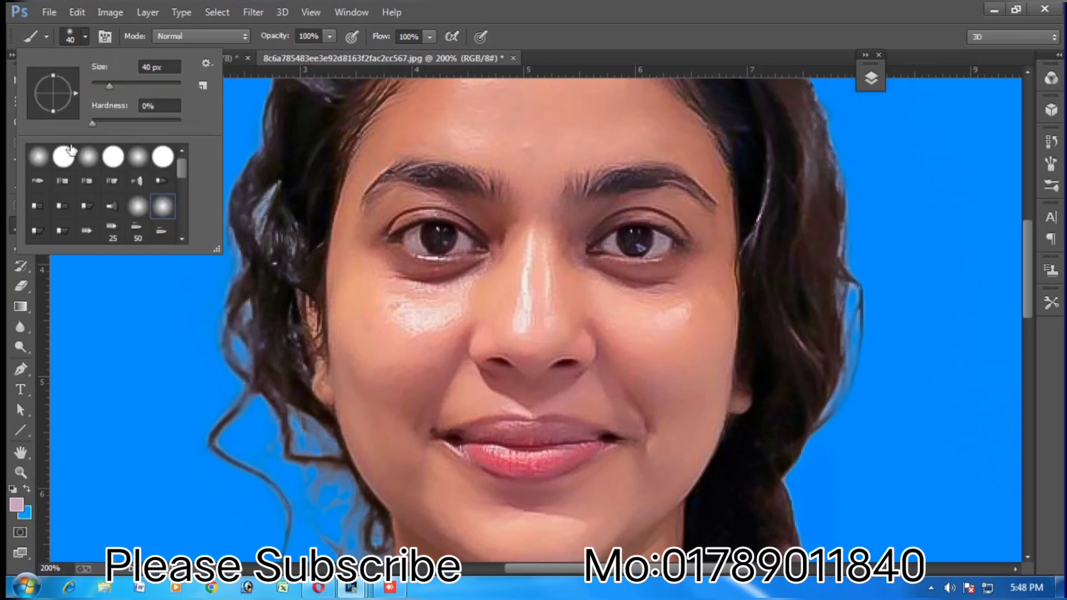
pyautogui.click(38, 158)
pyautogui.click(396, 348)
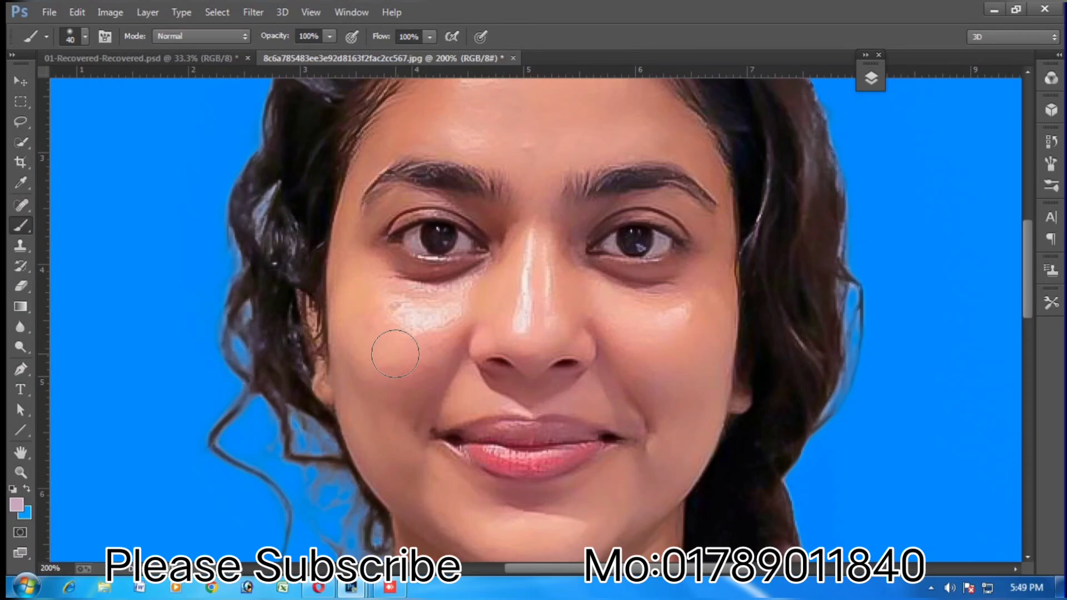
# - Sample the skin tone from the cheek below the shiny patch and set the brush opacity to 17%
pyautogui.press('alt')
pyautogui.press('alt')
pyautogui.keyDown('alt'); pyautogui.click(393, 354); pyautogui.keyUp('alt')
pyautogui.click(329, 36)
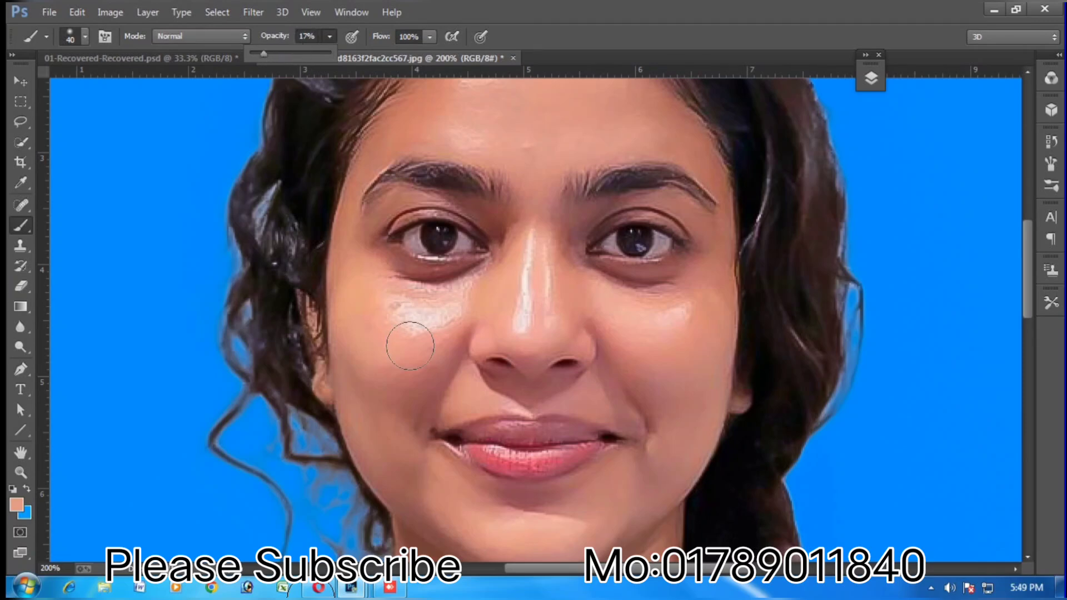
# - Paint over the shiny highlights on both cheeks and the nose with the sampled skin tone, reducing the brush size for smaller areas
pyautogui.click(400, 321)
pyautogui.moveTo(400, 321)
pyautogui.mouseDown()
pyautogui.moveTo(454, 308)
pyautogui.moveTo(407, 309)
pyautogui.moveTo(444, 310)
pyautogui.moveTo(399, 320)
pyautogui.moveTo(452, 307)
pyautogui.moveTo(387, 310)
pyautogui.moveTo(496, 309)
pyautogui.moveTo(517, 296)
pyautogui.moveTo(522, 239)
pyautogui.moveTo(532, 324)
pyautogui.moveTo(534, 250)
pyautogui.moveTo(519, 308)
pyautogui.moveTo(549, 280)
pyautogui.moveTo(543, 308)
pyautogui.moveTo(523, 267)
pyautogui.moveTo(542, 320)
pyautogui.moveTo(670, 321)
pyautogui.moveTo(688, 312)
pyautogui.moveTo(661, 314)
pyautogui.moveTo(691, 309)
pyautogui.moveTo(622, 323)
pyautogui.mouseUp()
pyautogui.press('[')
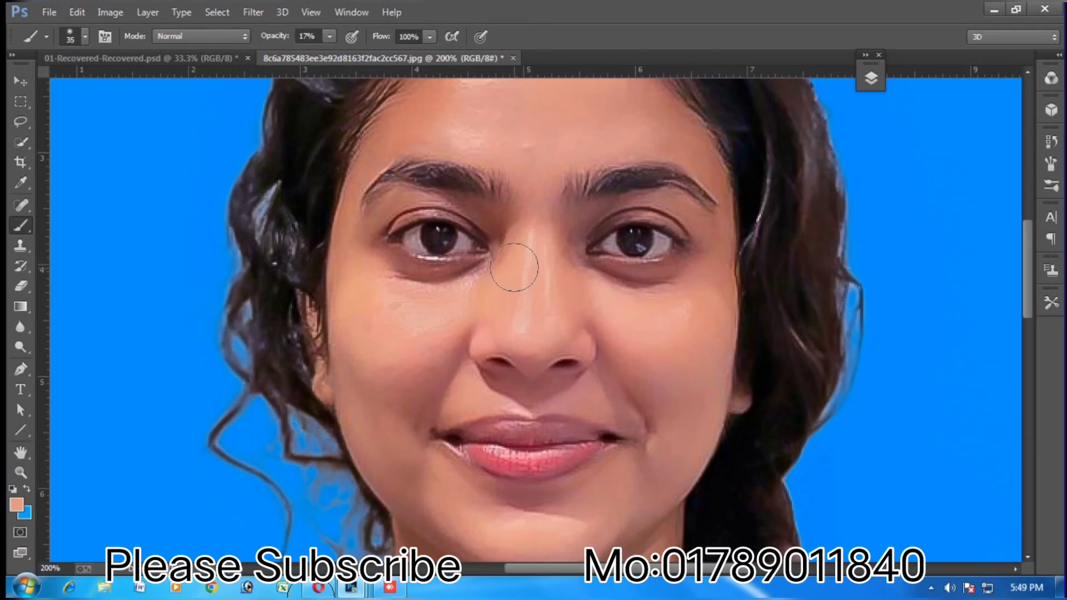
pyautogui.press('[')
pyautogui.press('[')
pyautogui.press('[')
pyautogui.press(']')
pyautogui.press(']')
# - Paint over the shine on the forehead near the hairline with a 40 px brush
pyautogui.scroll(4, 472, 128)
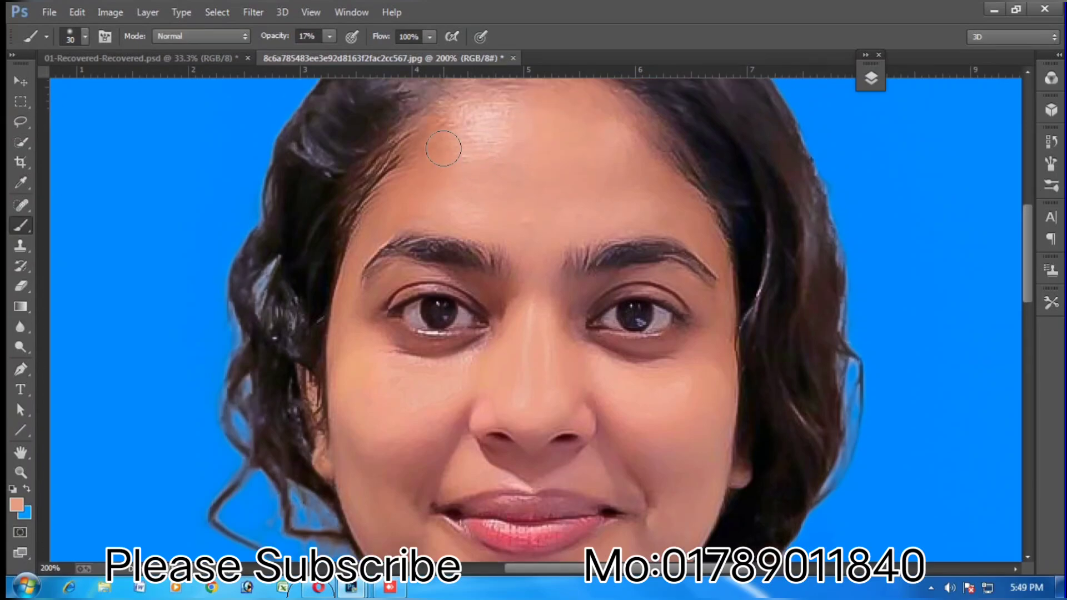
pyautogui.press(']')
pyautogui.moveTo(480, 164)
pyautogui.mouseDown()
pyautogui.moveTo(461, 181)
pyautogui.moveTo(473, 149)
pyautogui.moveTo(500, 173)
pyautogui.mouseUp()
# - Smooth the skin on the cheeks, forehead and lower face using the Blur tool at 70 px and 100% strength
pyautogui.scroll(-5, 517, 204)
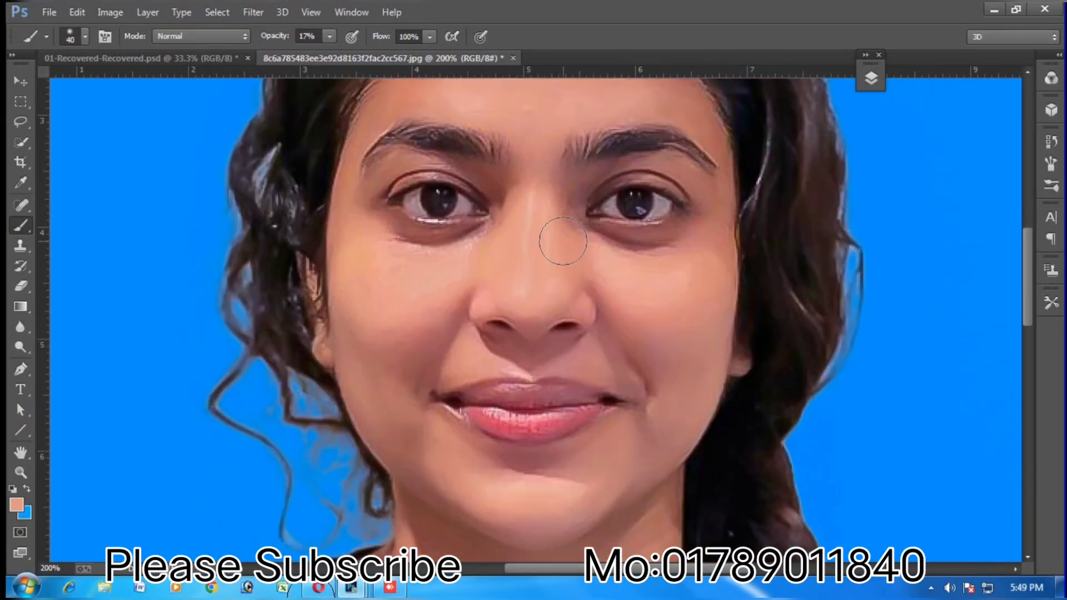
pyautogui.click(19, 333)
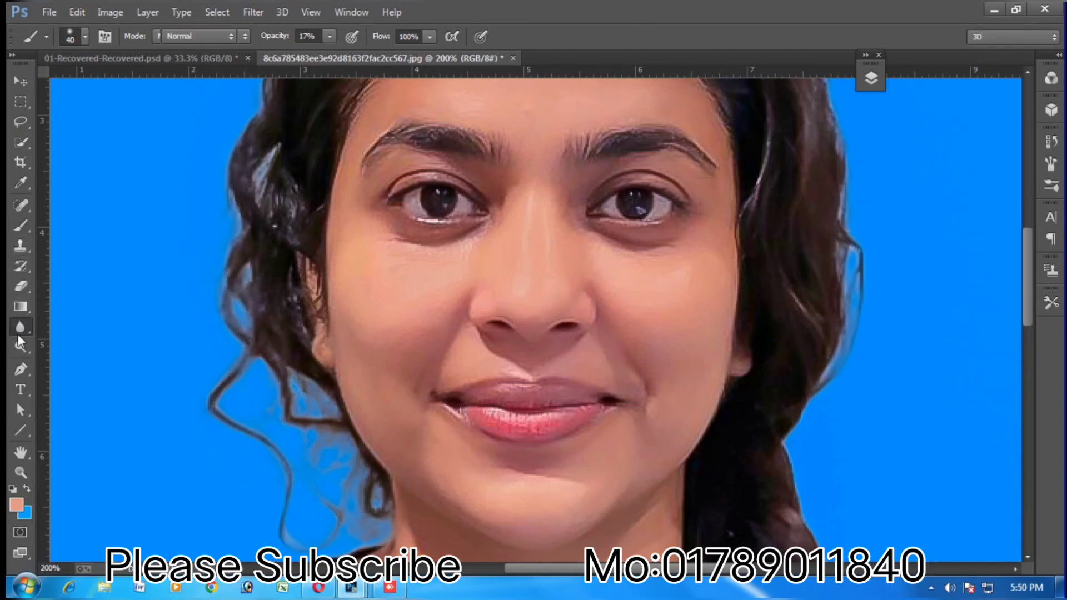
pyautogui.moveTo(426, 289)
pyautogui.mouseDown()
pyautogui.moveTo(385, 319)
pyautogui.moveTo(372, 275)
pyautogui.moveTo(471, 287)
pyautogui.moveTo(546, 238)
pyautogui.moveTo(676, 296)
pyautogui.moveTo(662, 289)
pyautogui.moveTo(686, 285)
pyautogui.mouseUp()
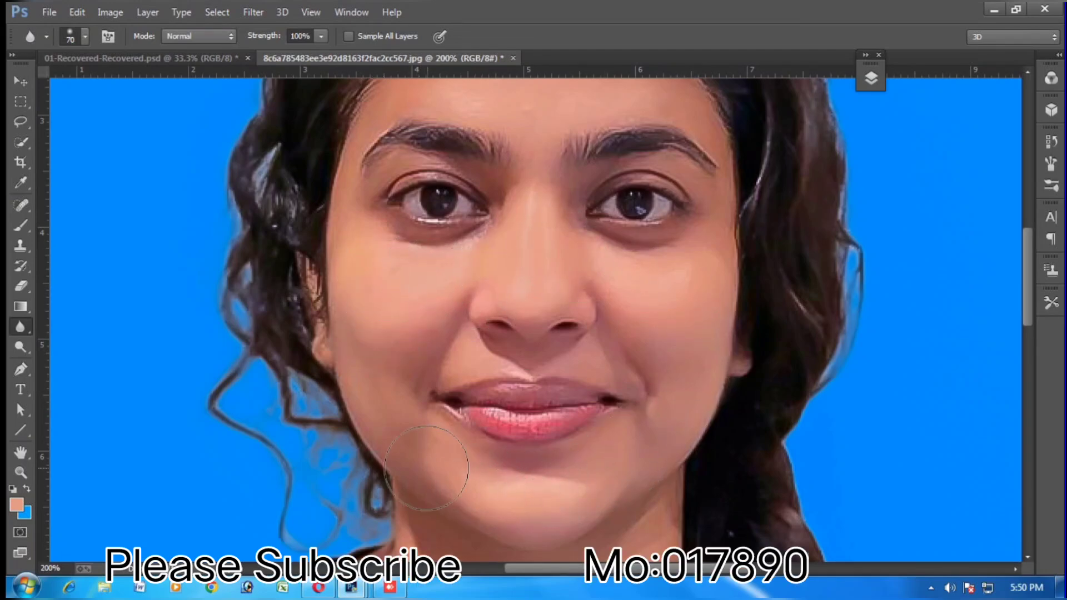
pyautogui.scroll(3, 374, 273)
pyautogui.moveTo(389, 249)
pyautogui.mouseDown()
pyautogui.moveTo(428, 200)
pyautogui.moveTo(499, 183)
pyautogui.moveTo(526, 225)
pyautogui.moveTo(506, 217)
pyautogui.moveTo(545, 304)
pyautogui.moveTo(491, 169)
pyautogui.moveTo(579, 154)
pyautogui.moveTo(643, 194)
pyautogui.mouseUp()
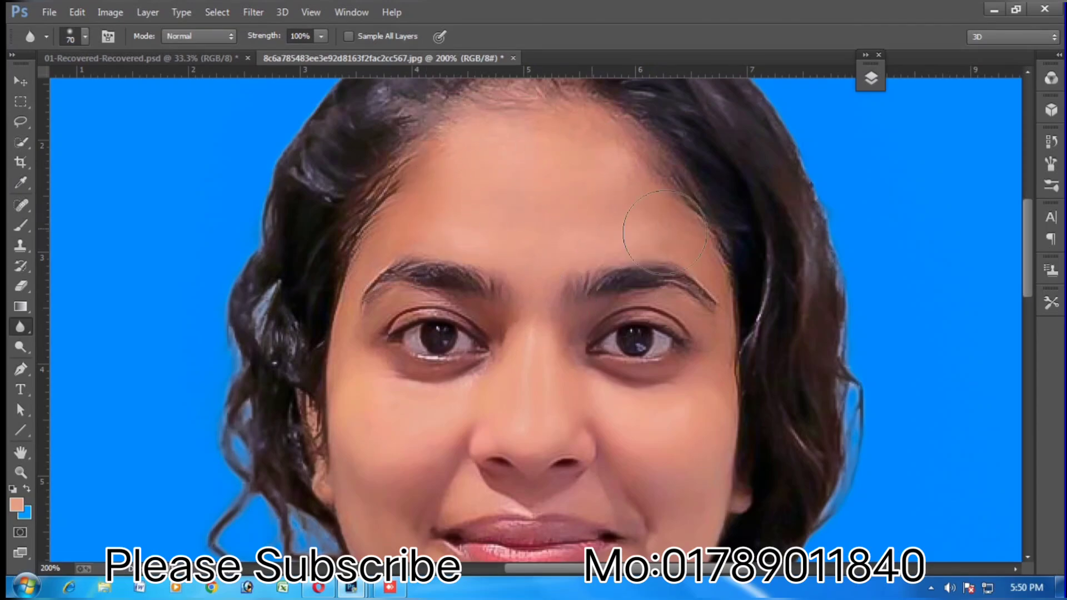
pyautogui.scroll(-5, 572, 309)
pyautogui.scroll(-1, 524, 310)
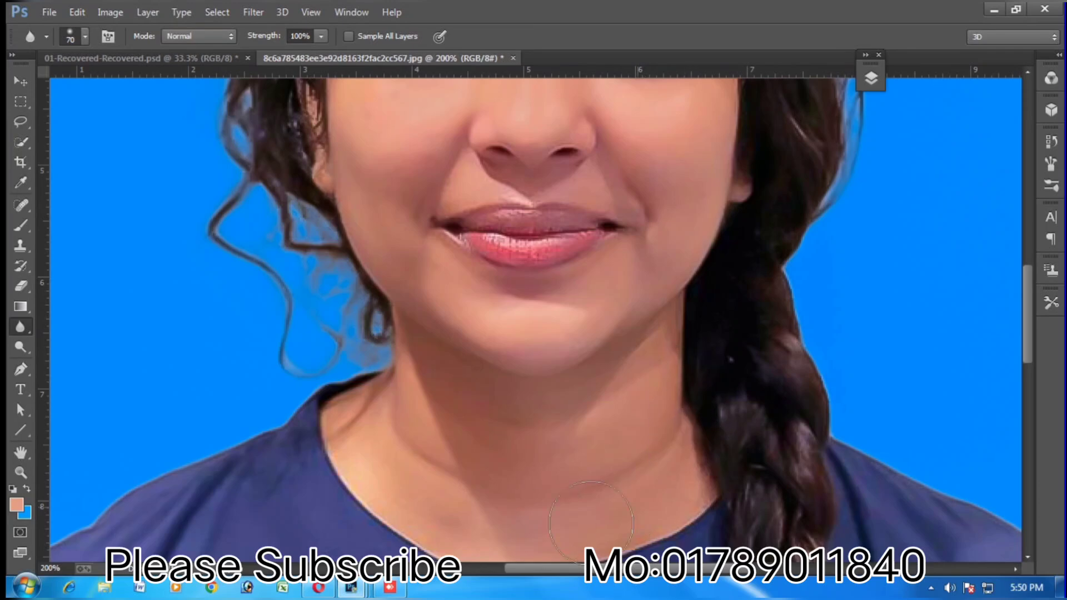
# - Adjust the whole photo's midtone color levels with Color Balance and apply the change
pyautogui.hotkey('ctrl', '-')
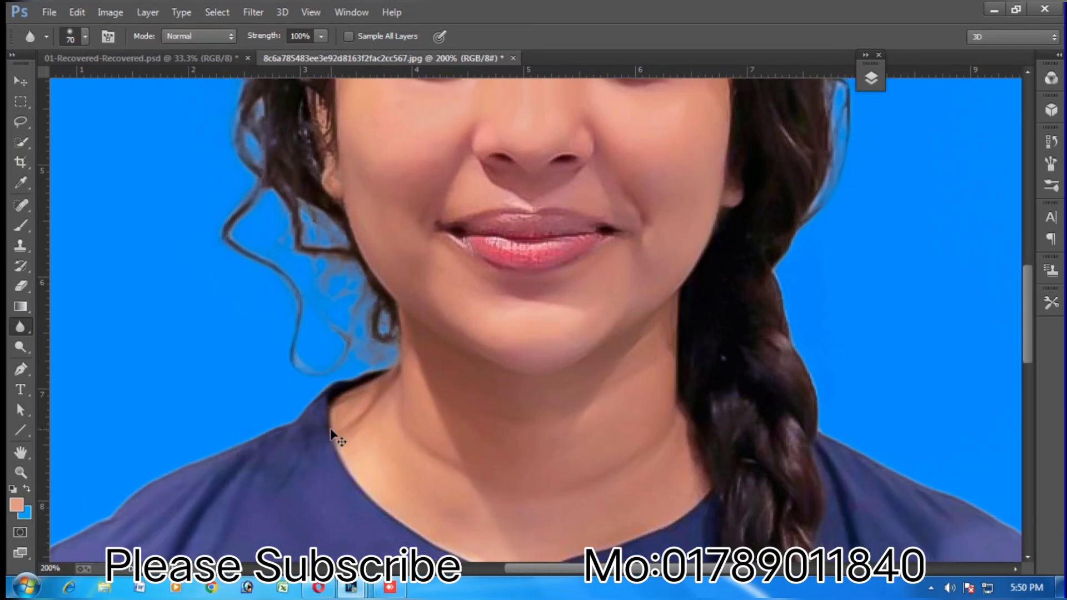
pyautogui.hotkey('ctrl', '-')
pyautogui.hotkey('ctrl', '-')
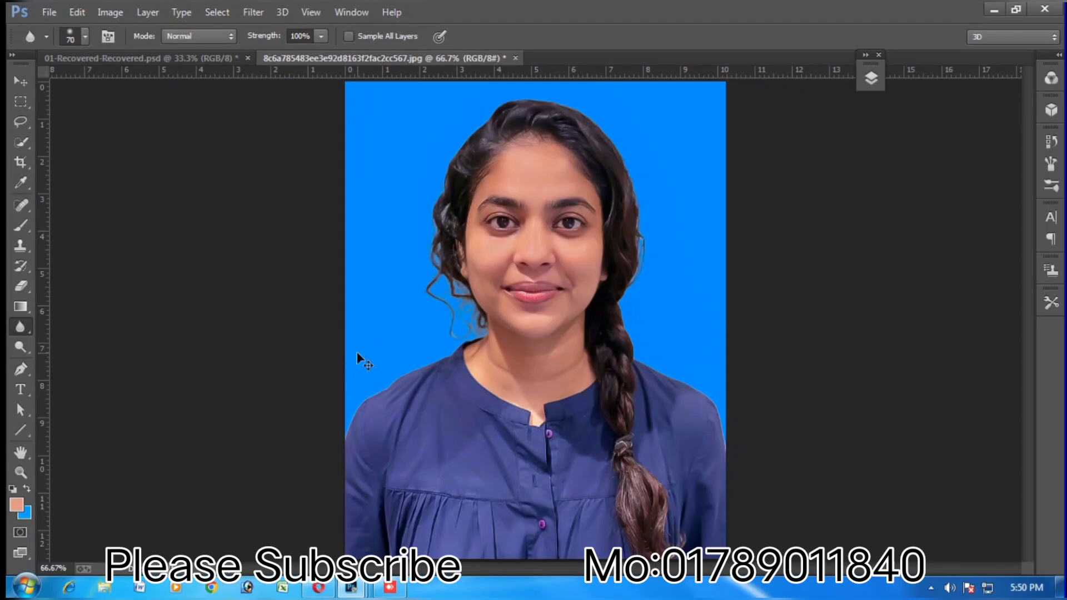
pyautogui.hotkey('ctrl', 'b')
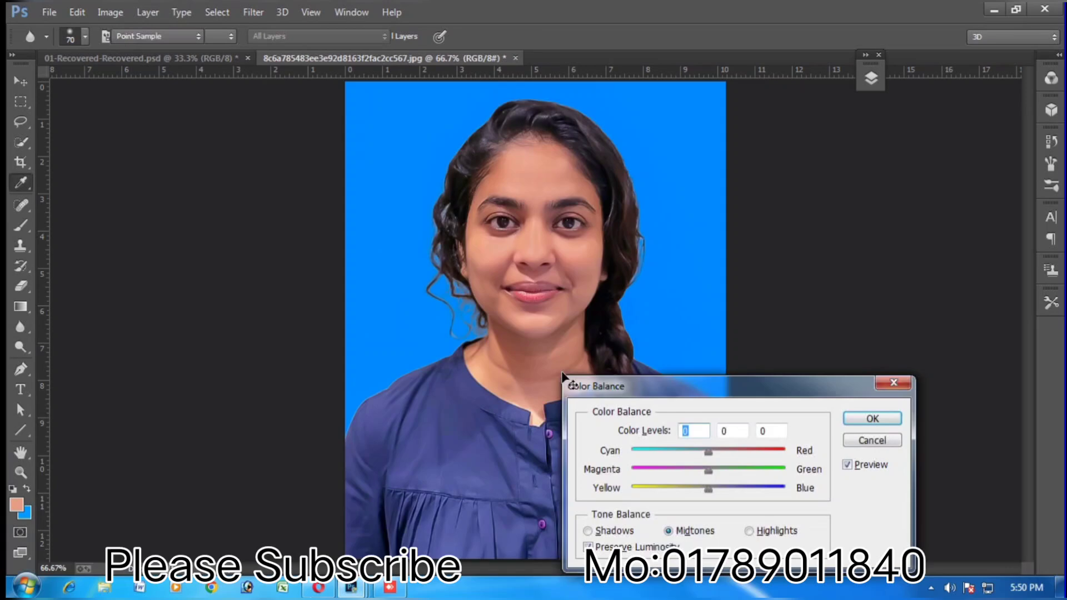
pyautogui.moveTo(705, 452); pyautogui.dragTo(743, 454)
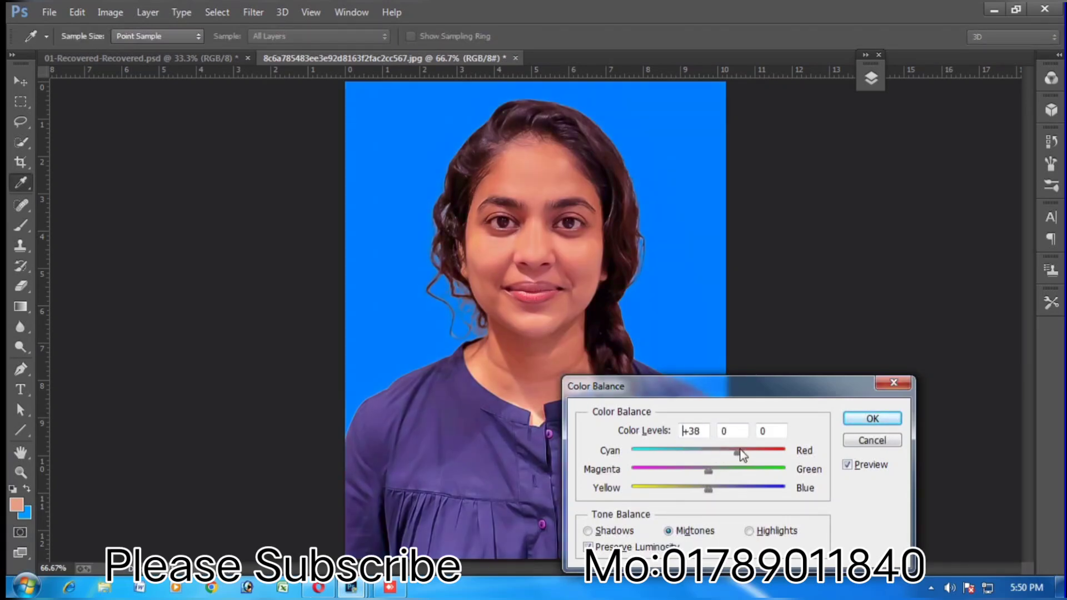
pyautogui.moveTo(708, 471); pyautogui.dragTo(706, 499)
pyautogui.moveTo(730, 451); pyautogui.dragTo(724, 479)
pyautogui.click(871, 419)
pyautogui.press('r')
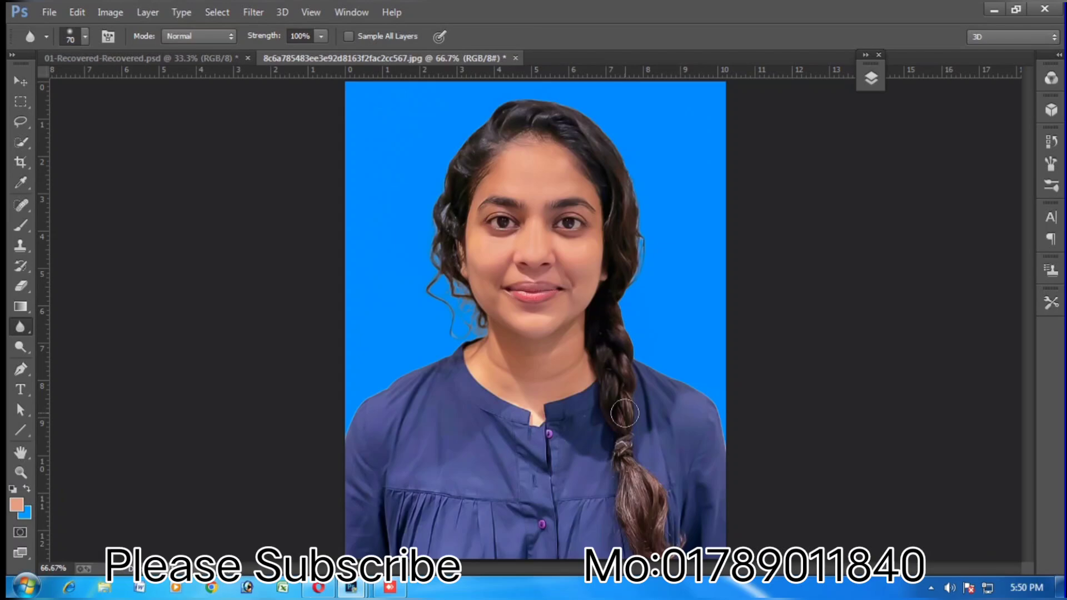
# - Brighten the photo slightly with an RGB Curves adjustment, mapping input 127 to output 131
pyautogui.hotkey('ctrl', 'm')
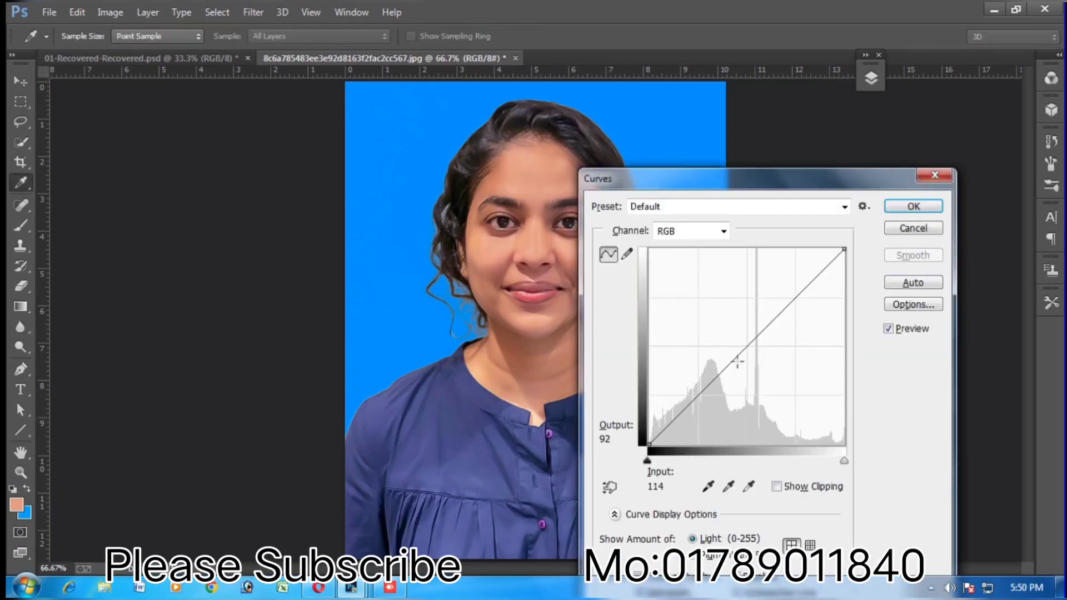
pyautogui.moveTo(744, 344)
pyautogui.mouseDown()
pyautogui.moveTo(770, 348)
pyautogui.moveTo(746, 344)
pyautogui.mouseUp()
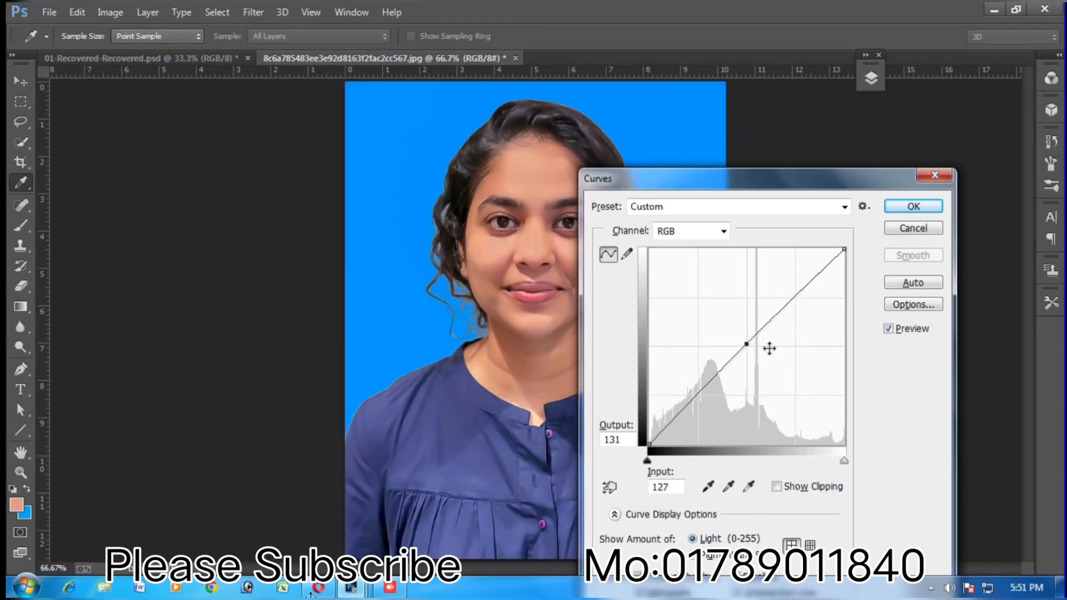
pyautogui.click(914, 207)
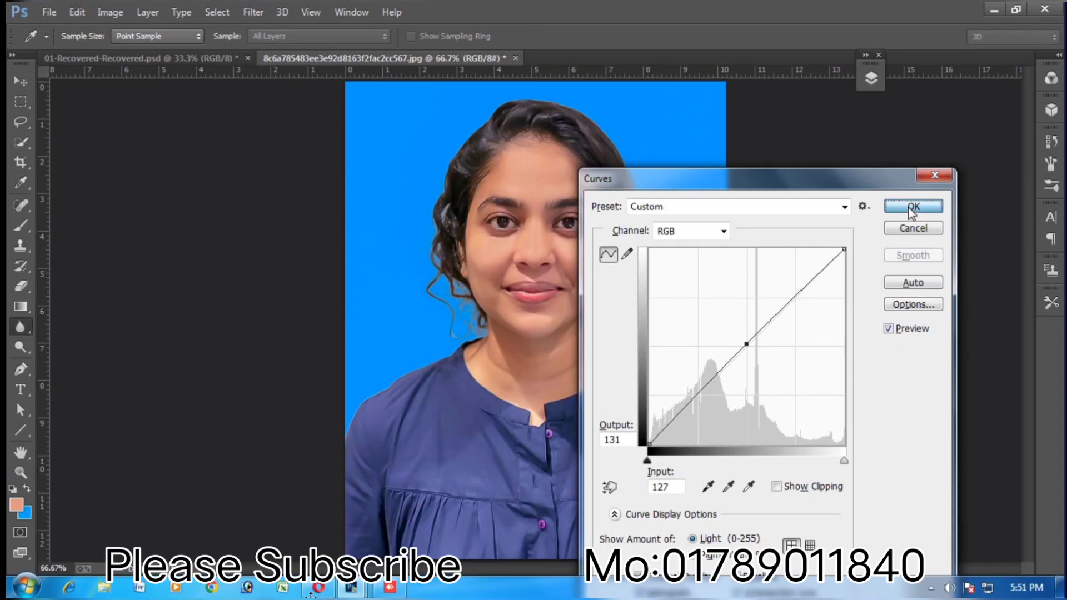
pyautogui.press('r')
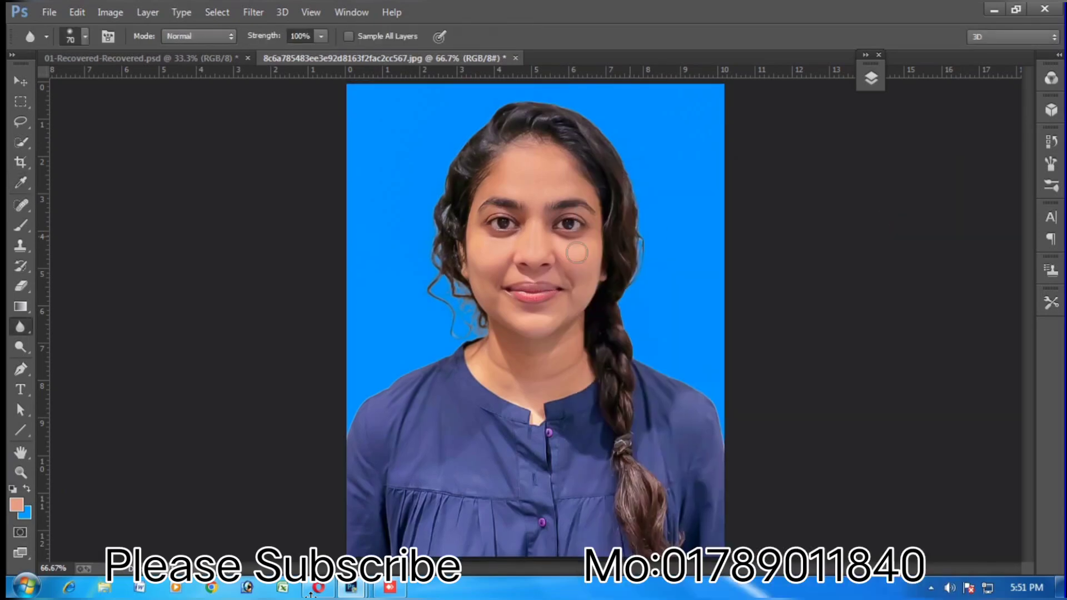
# - Set the Crop tool's aspect ratio to 1.5 wide by 1.9 high
pyautogui.hotkey('ctrl', '-')
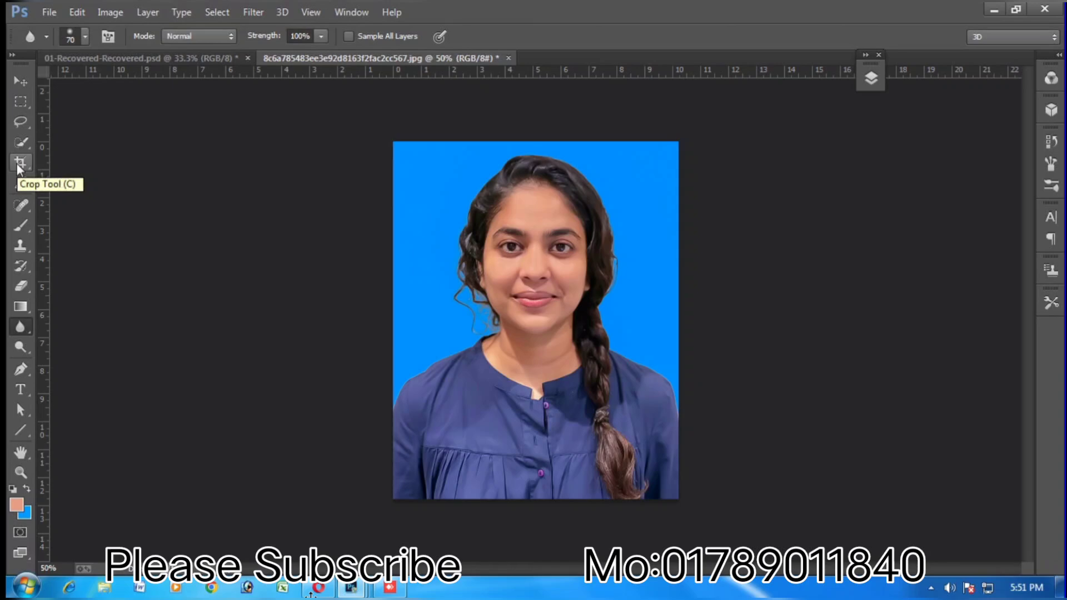
pyautogui.click(19, 167)
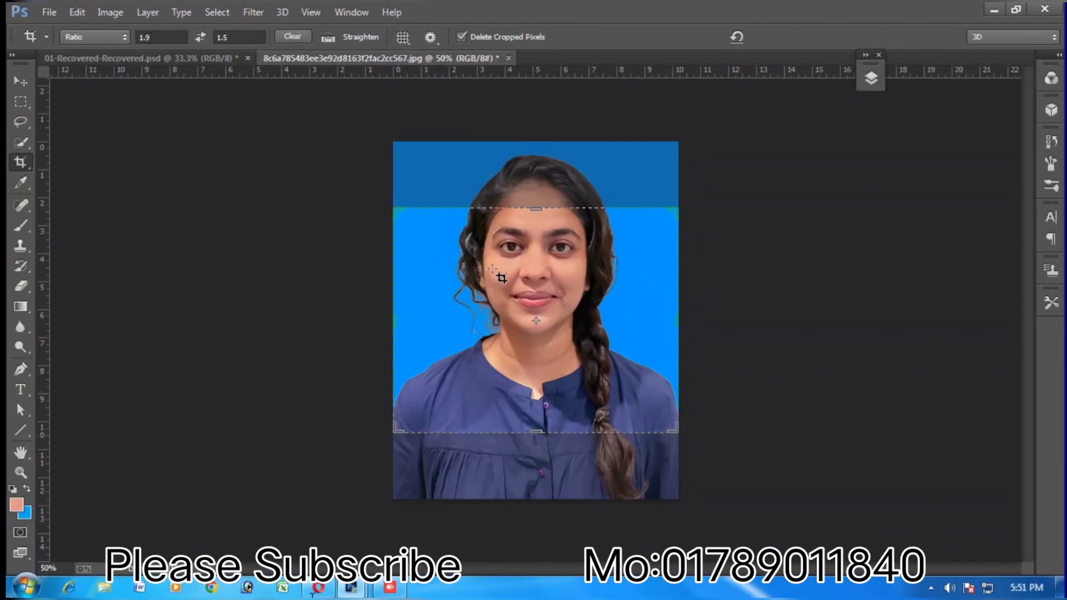
pyautogui.write('1.5')
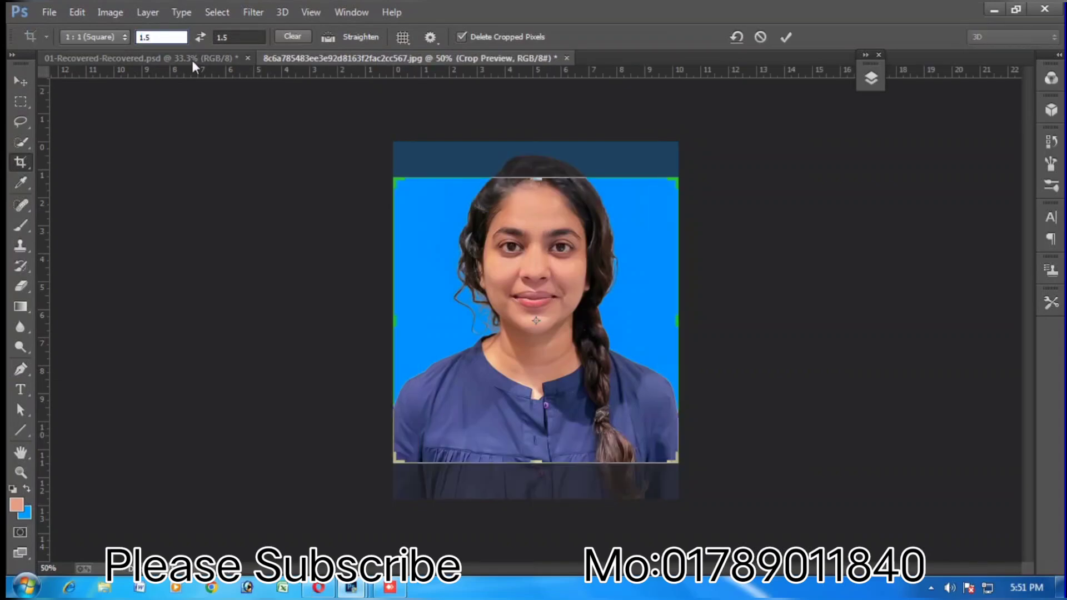
pyautogui.click(237, 35)
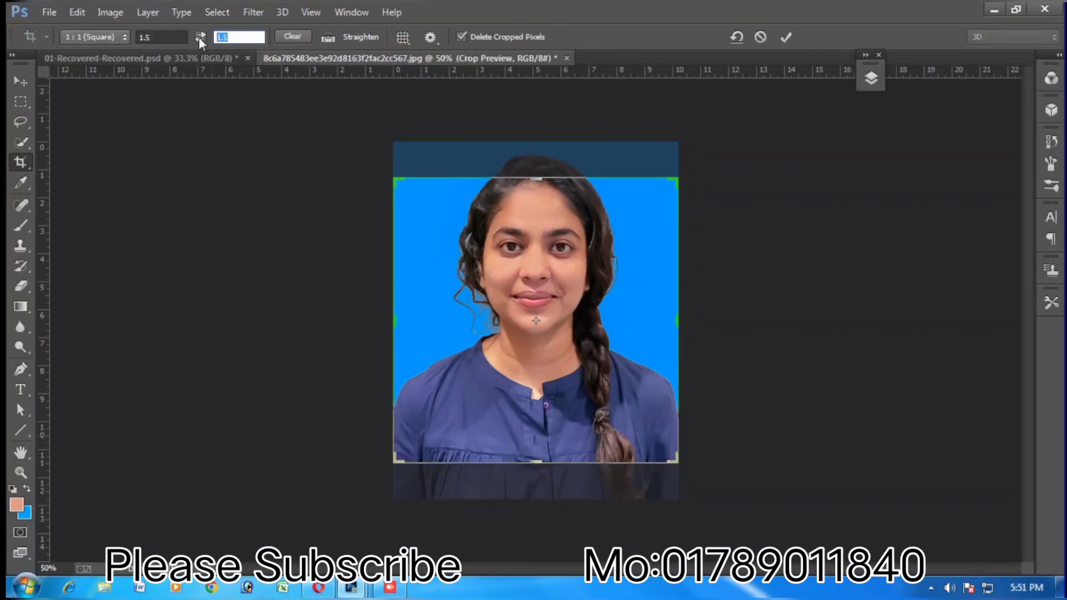
pyautogui.write('1.')
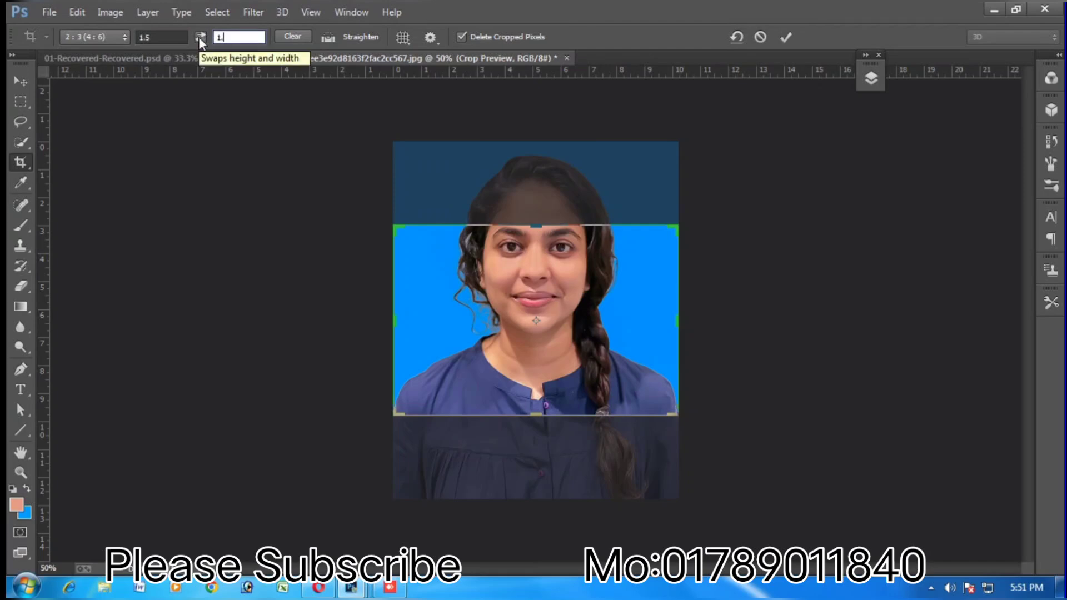
pyautogui.write('9')
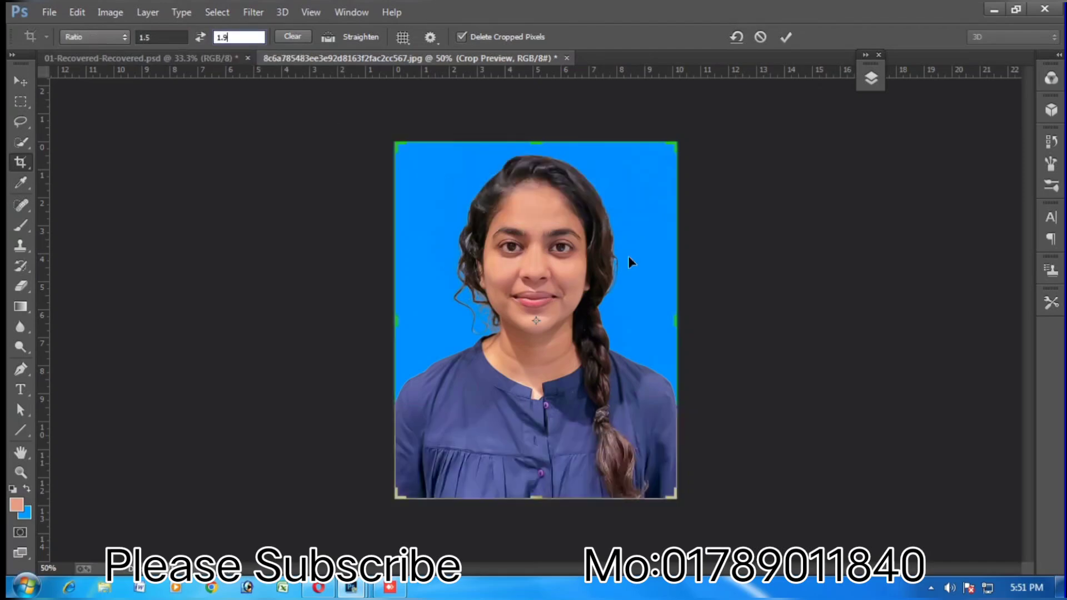
# - Tighten the crop frame around the head and shoulders, center the subject in it and apply the crop
pyautogui.click(399, 146)
pyautogui.moveTo(398, 146); pyautogui.dragTo(422, 174)
pyautogui.moveTo(534, 259); pyautogui.dragTo(544, 287)
pyautogui.moveTo(645, 461); pyautogui.dragTo(657, 473)
pyautogui.moveTo(614, 431); pyautogui.dragTo(604, 430)
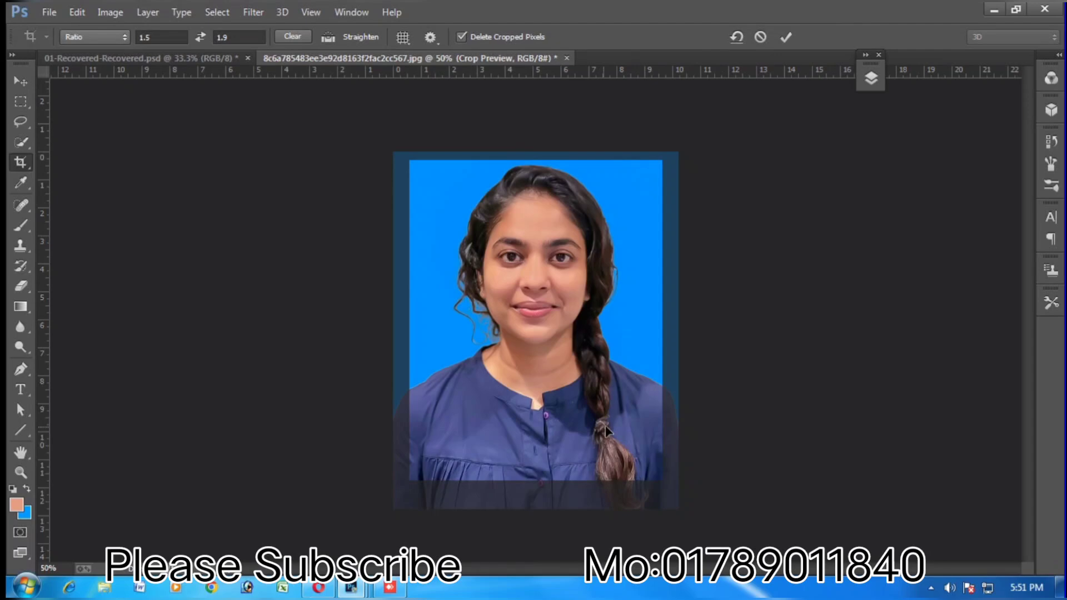
pyautogui.press('Return')
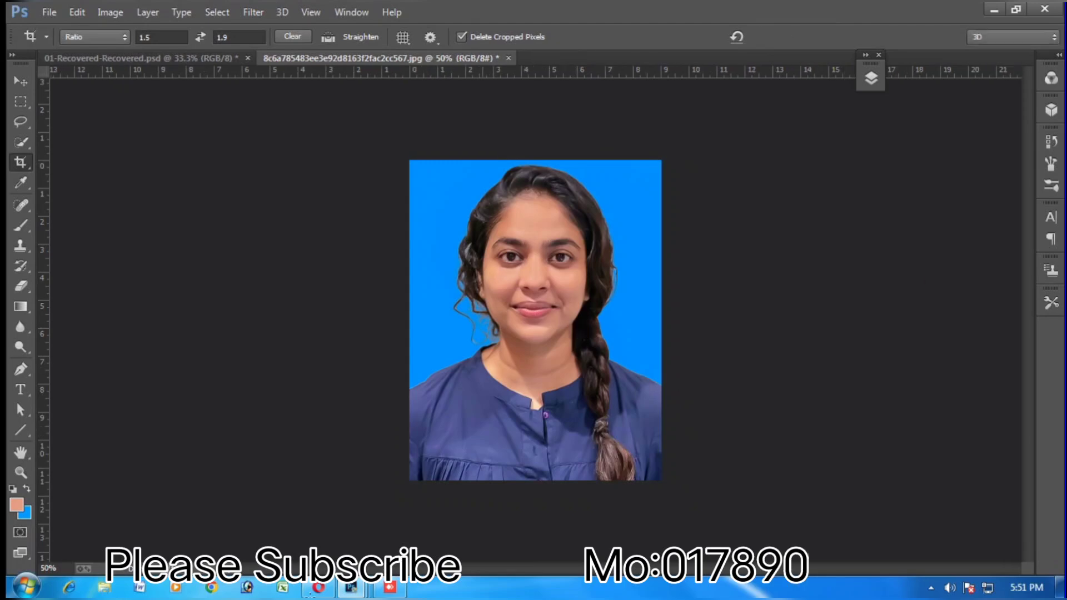
# - Save the photo to the Desktop as a JPEG named New Photo with maximum quality 12 and the Progressive format option
pyautogui.click(51, 12)
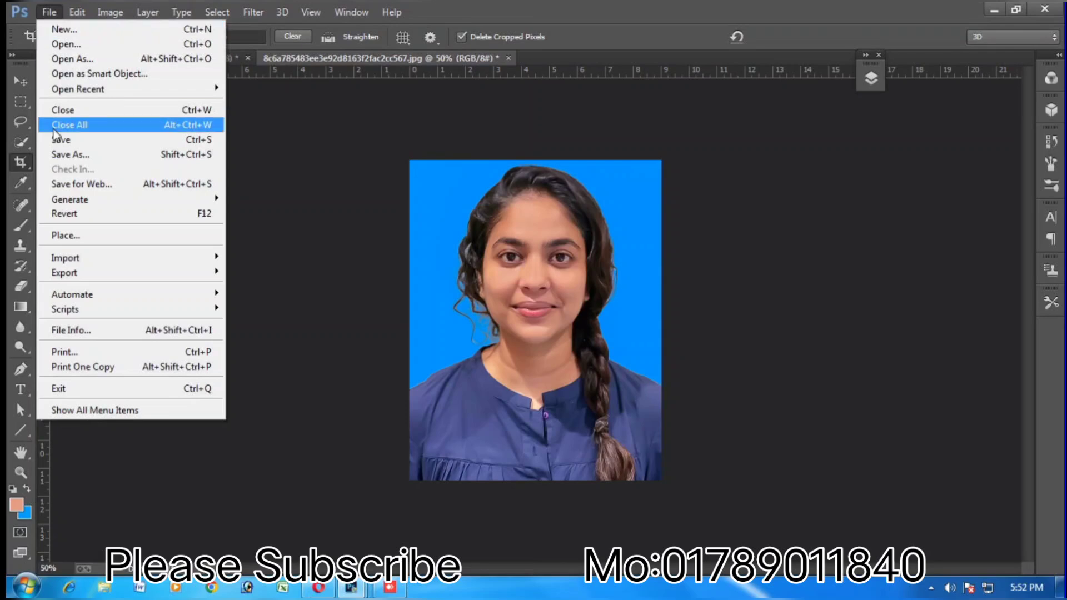
pyautogui.click(66, 156)
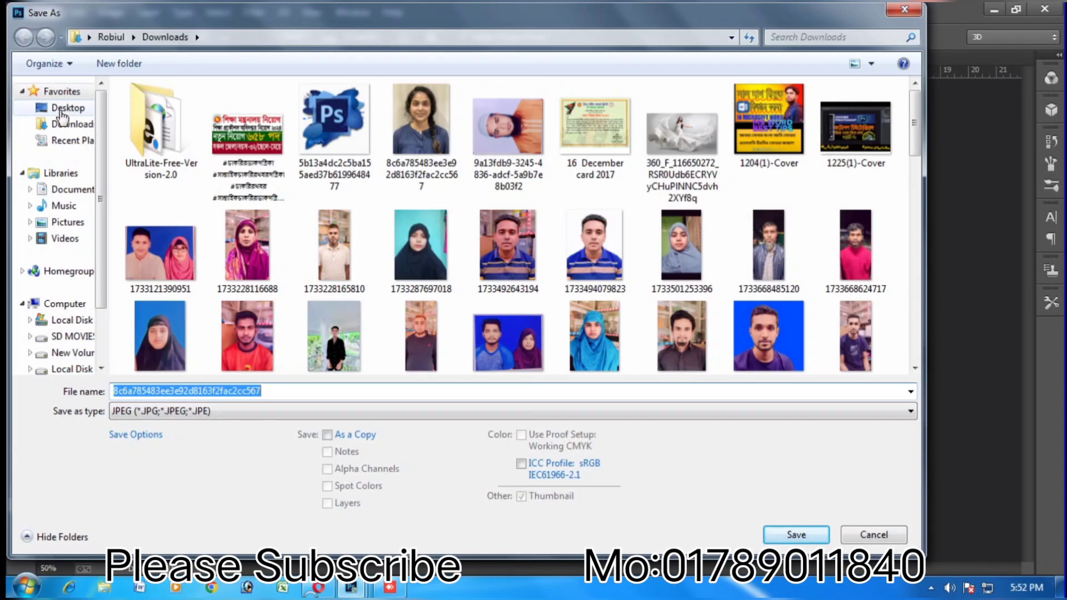
pyautogui.click(61, 109)
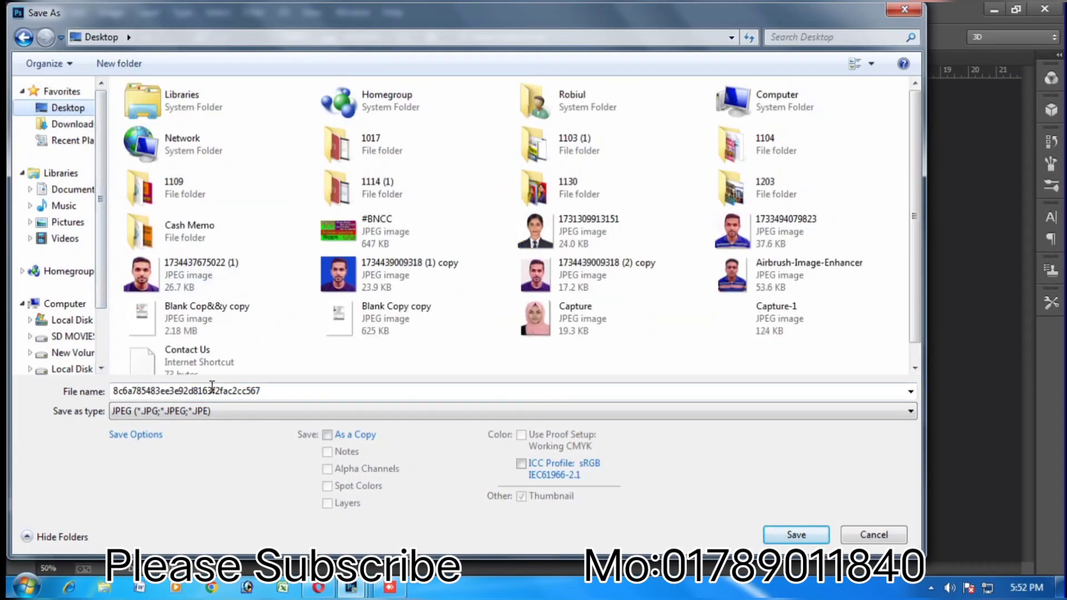
pyautogui.doubleClick(257, 391)
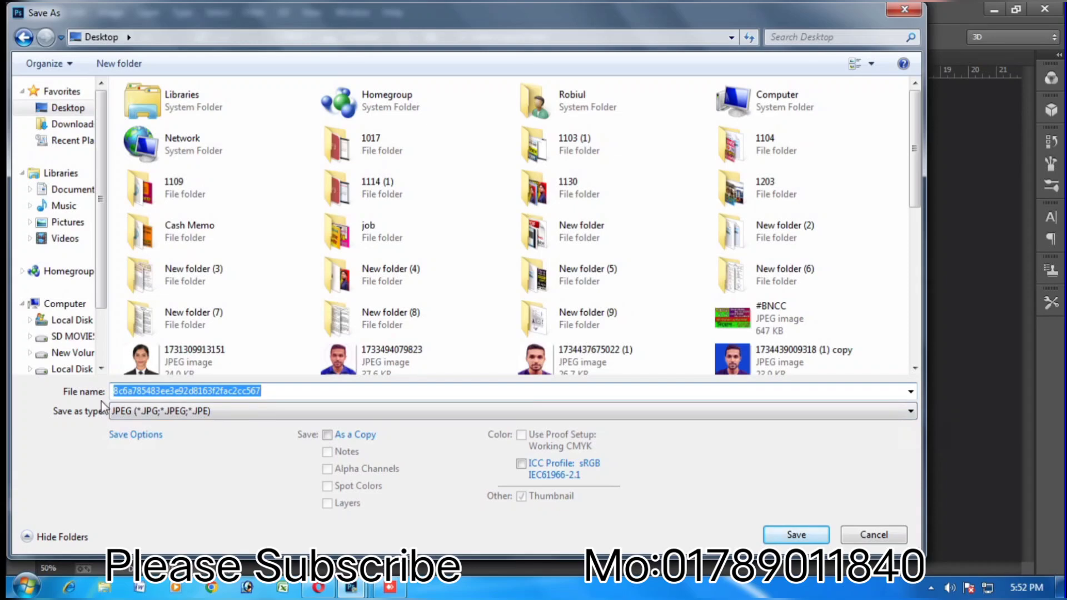
pyautogui.write('New ')
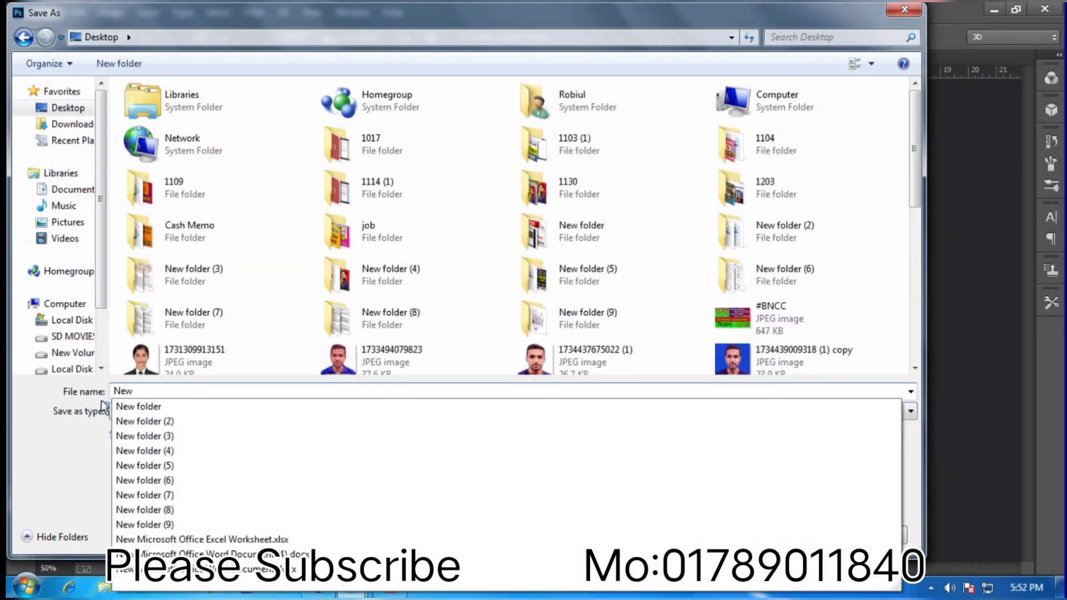
pyautogui.write('Photo')
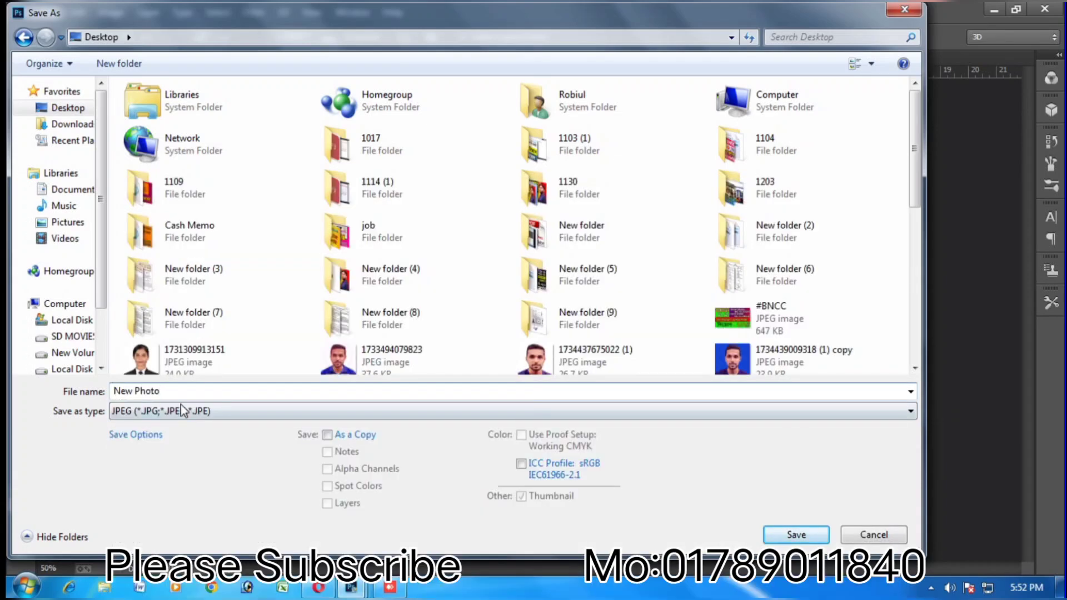
pyautogui.click(785, 536)
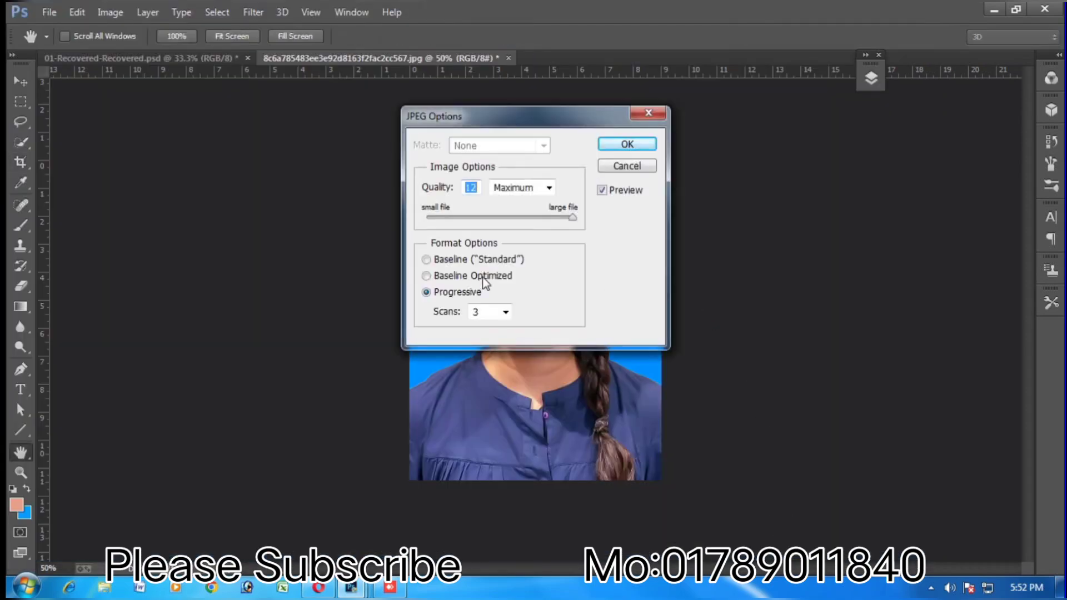
pyautogui.click(645, 145)
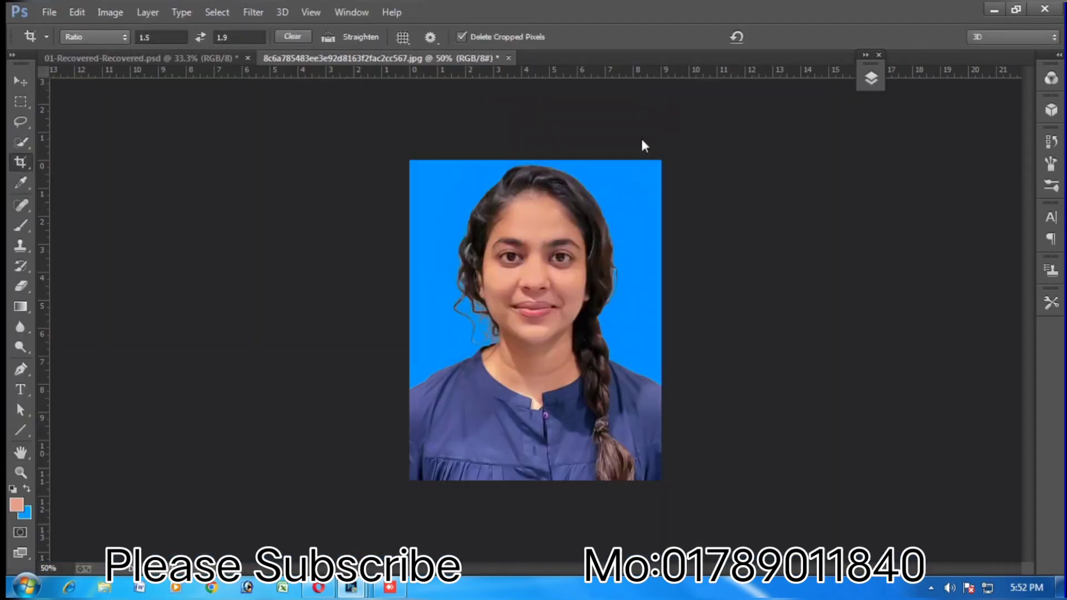
# - Switch to the Windows desktop and select the saved New Photo file
pyautogui.click(994, 9)
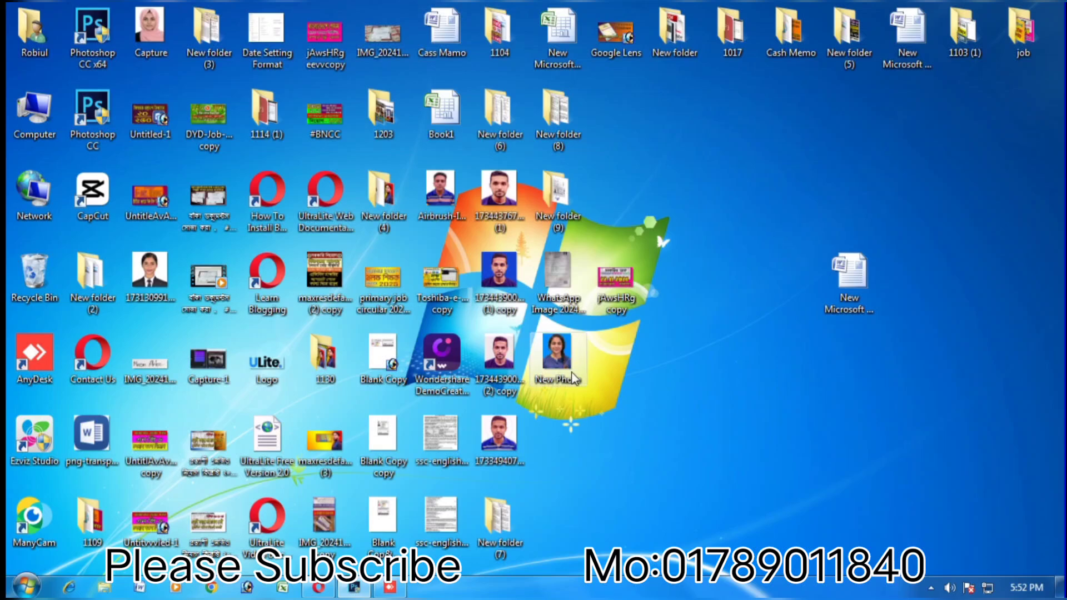
pyautogui.click(549, 358)
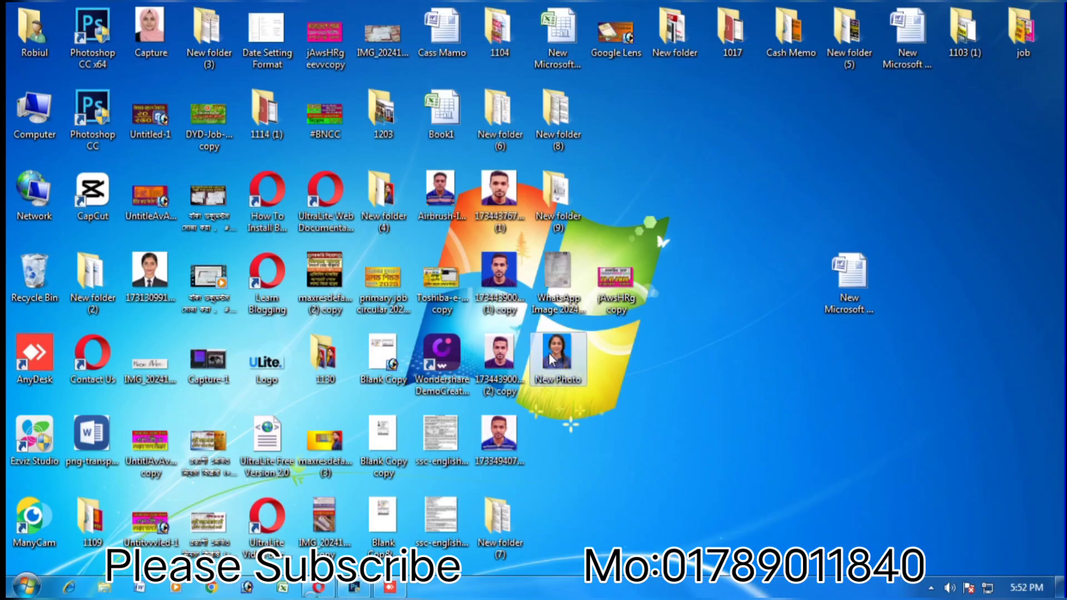